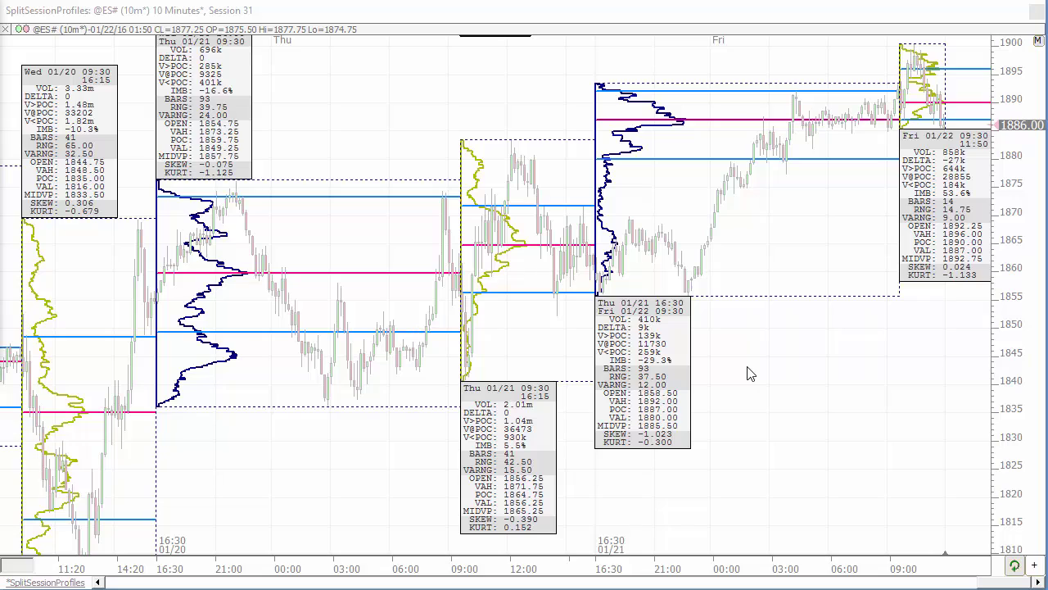
pyautogui.click(750, 374)
pyautogui.hotkey('ctrl', 'i')
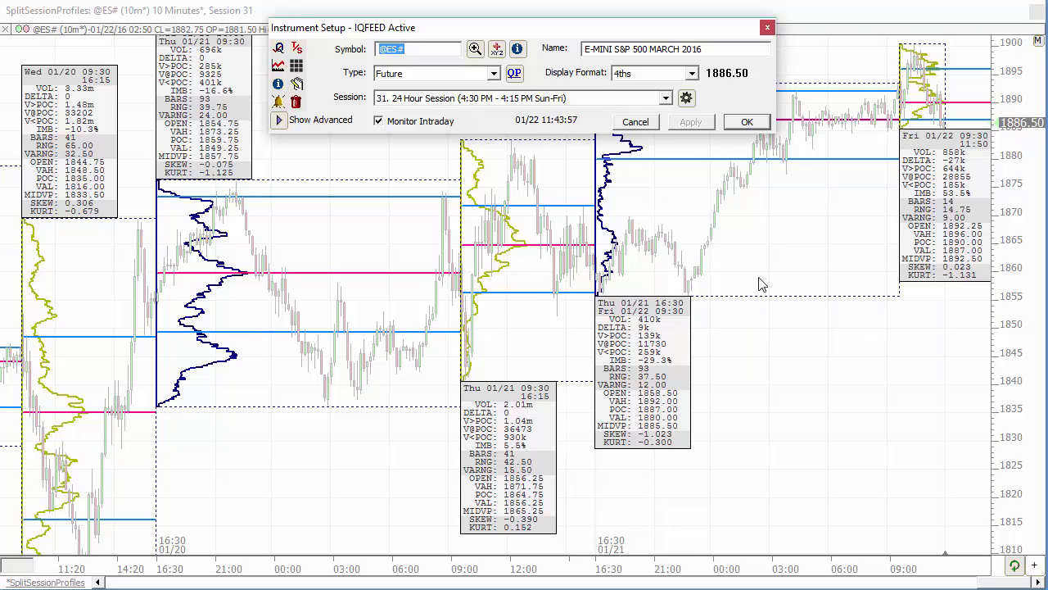
pyautogui.click(564, 222)
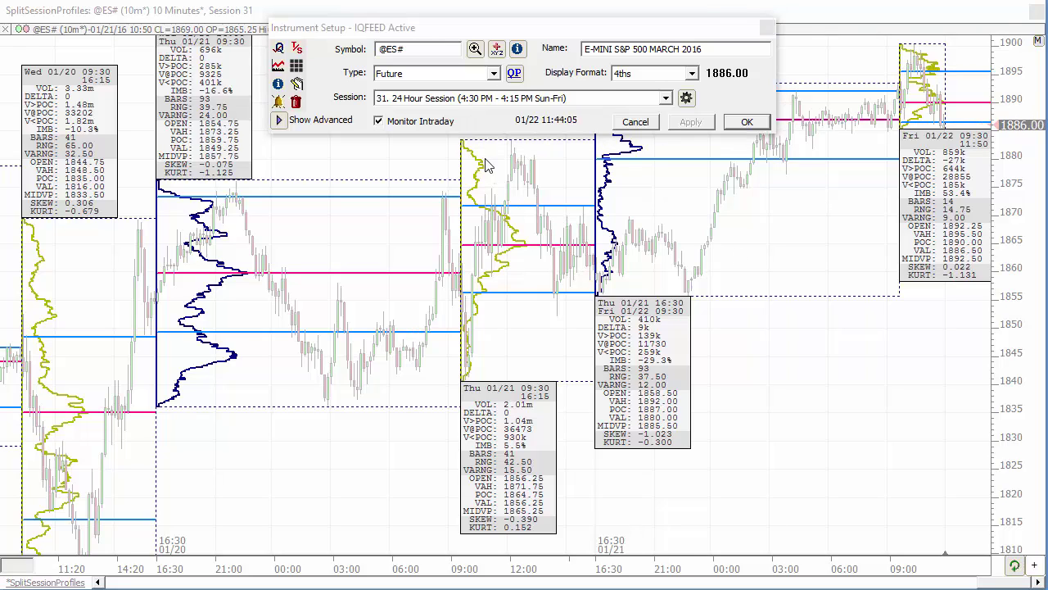
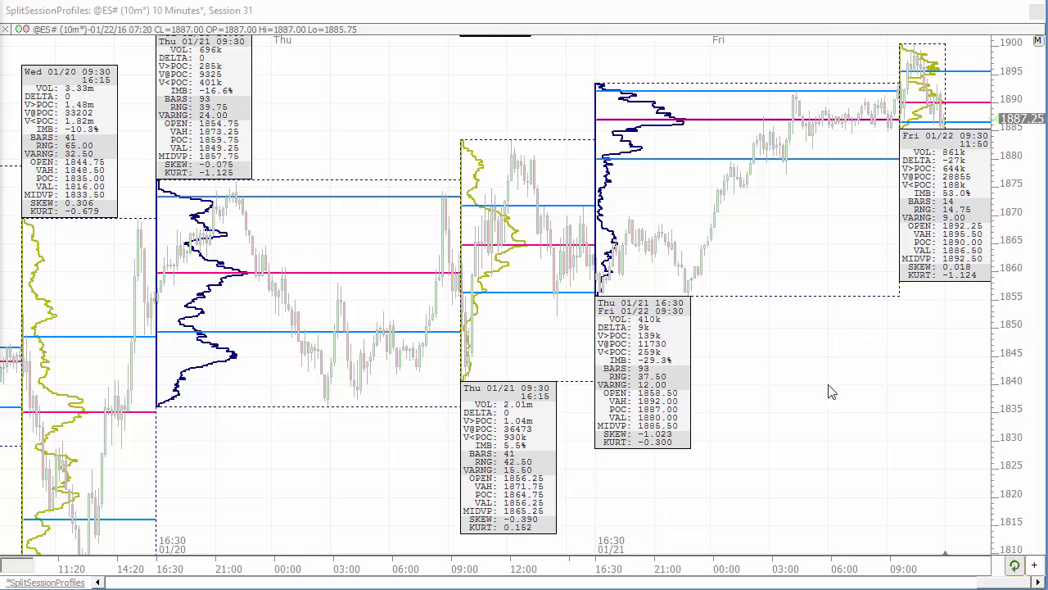
# - Open the Profile indicator's settings, review both period lengths, and choose 3 Sessions as the custom time per profile
pyautogui.doubleClick(776, 305)
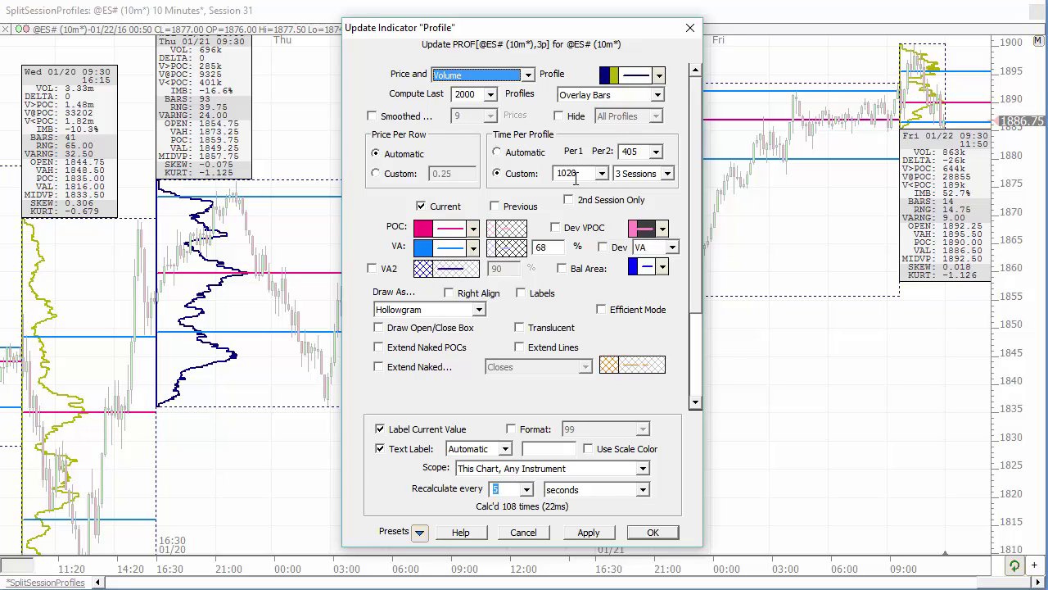
pyautogui.click(582, 173)
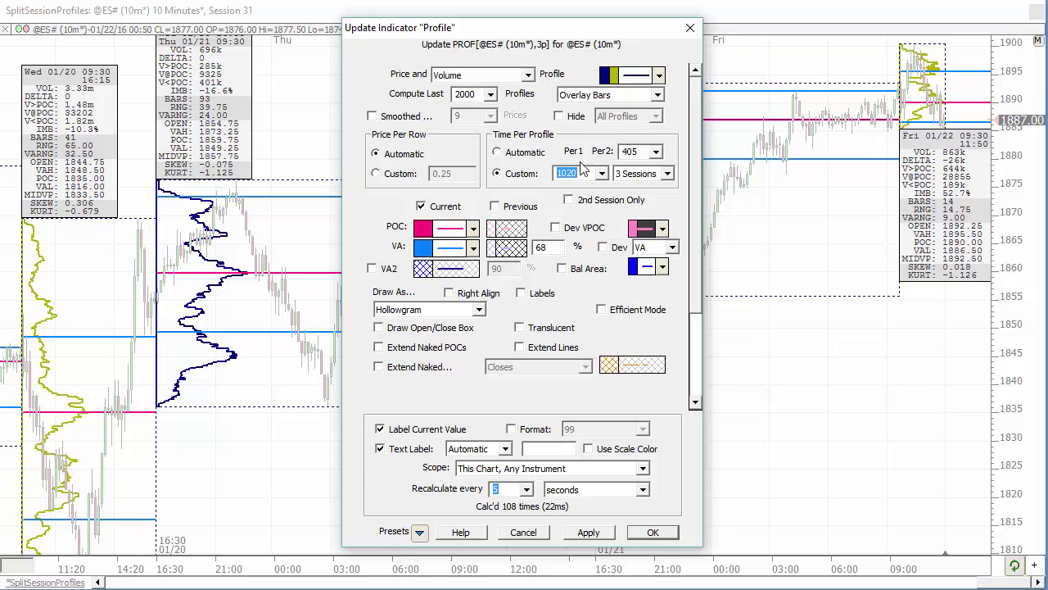
pyautogui.doubleClick(630, 152)
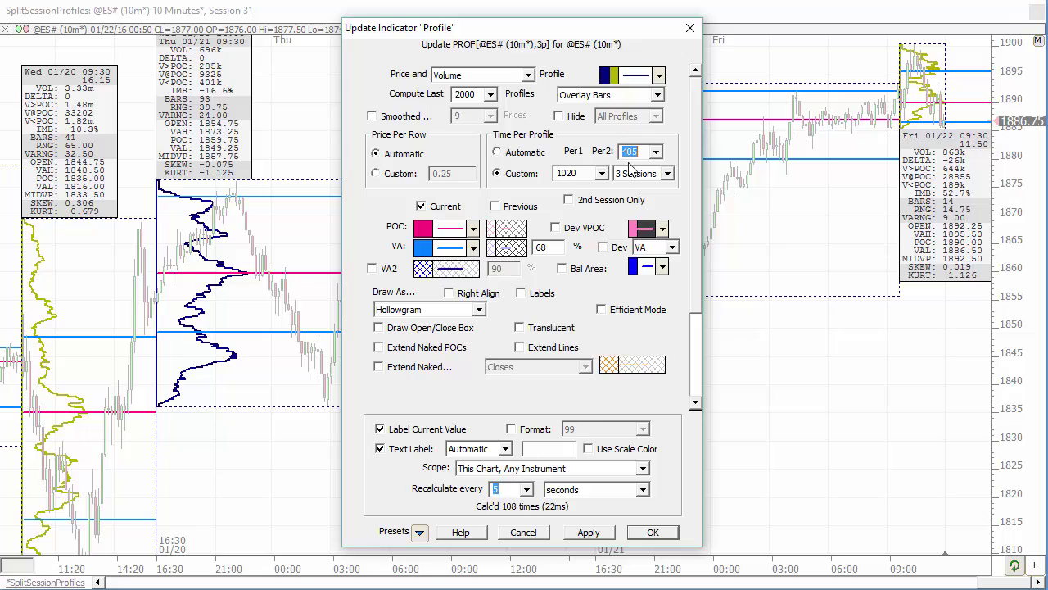
pyautogui.click(684, 117)
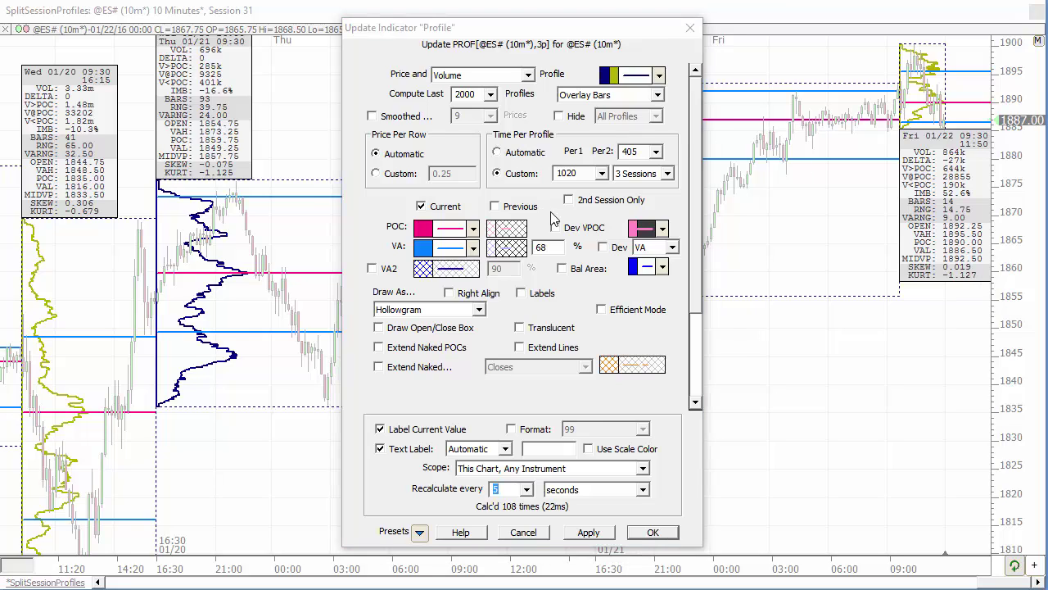
pyautogui.click(667, 173)
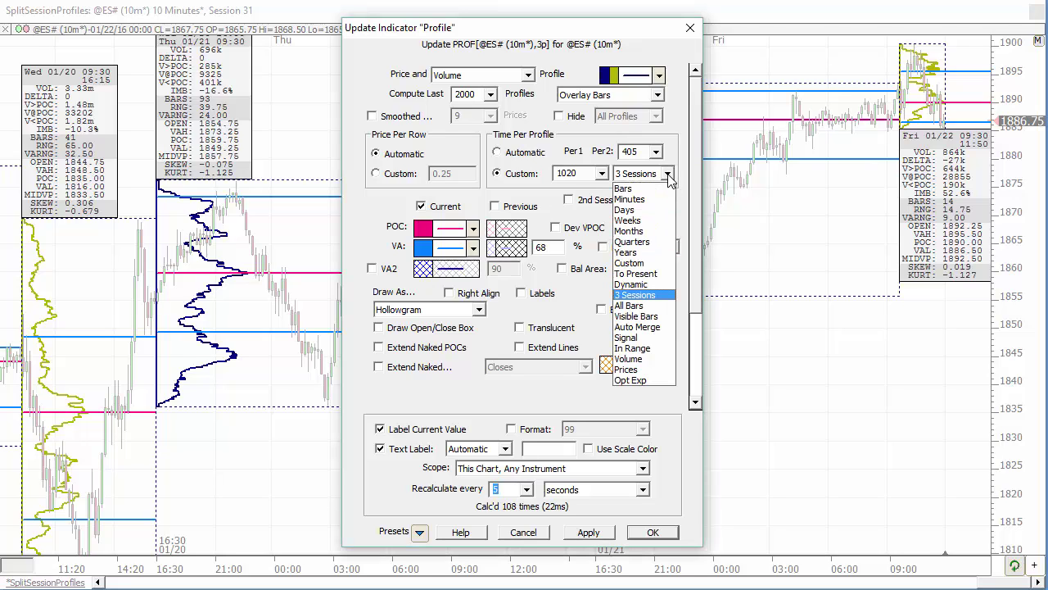
pyautogui.click(653, 297)
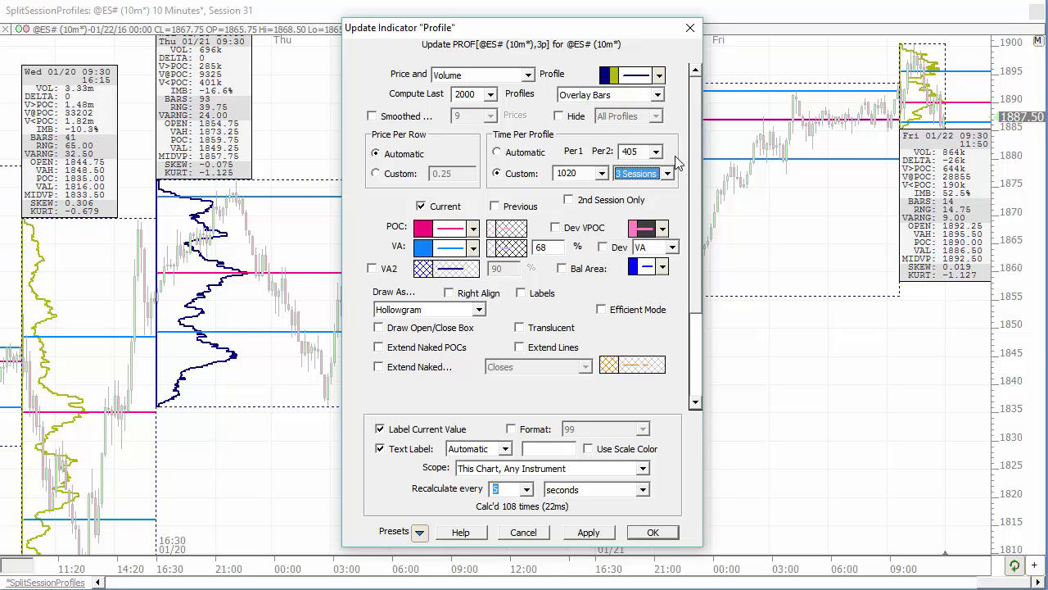
# - Set the profile's second period length to 200 and apply it to the chart
pyautogui.click(646, 151)
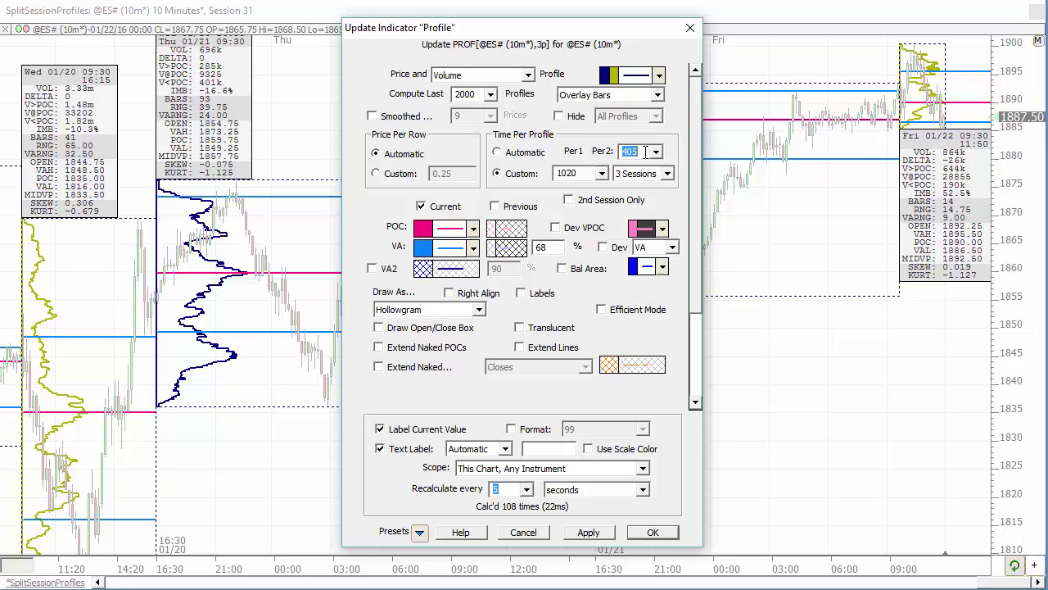
pyautogui.write('200')
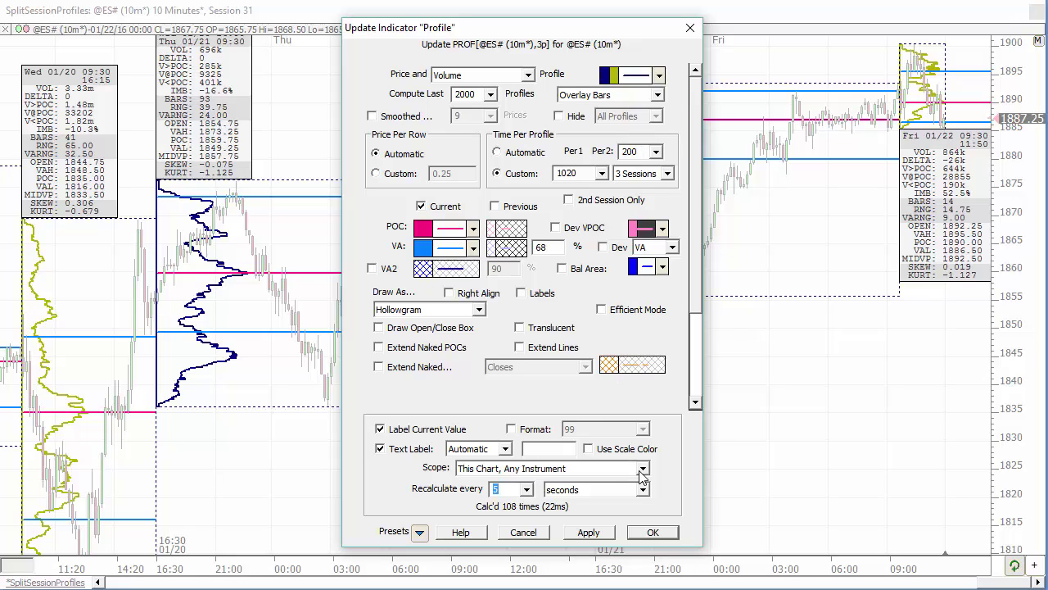
pyautogui.click(604, 533)
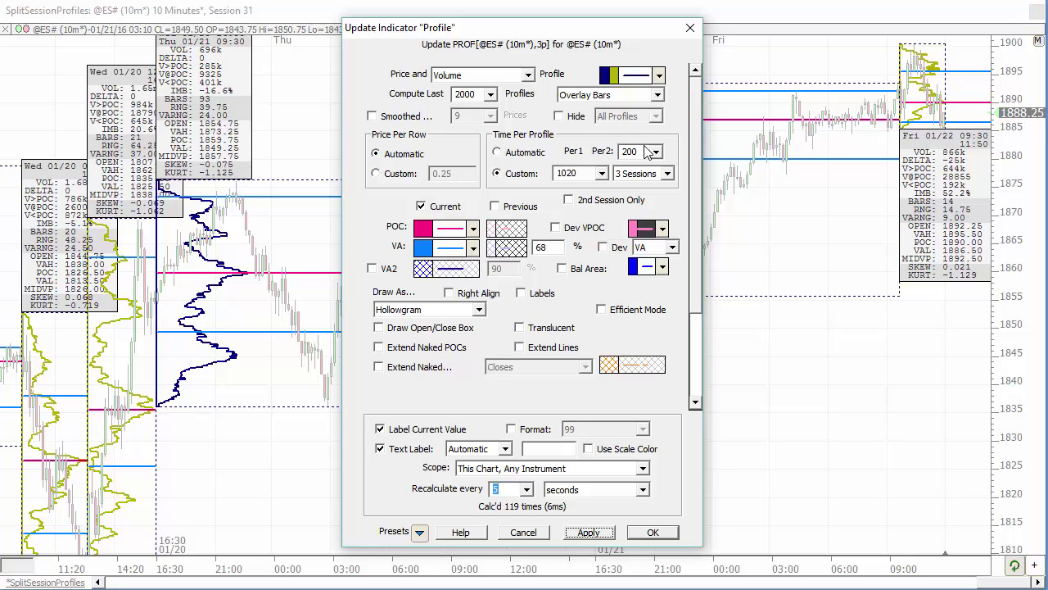
# - Set the profile's second period length to 405 and confirm the indicator settings
pyautogui.doubleClick(634, 152)
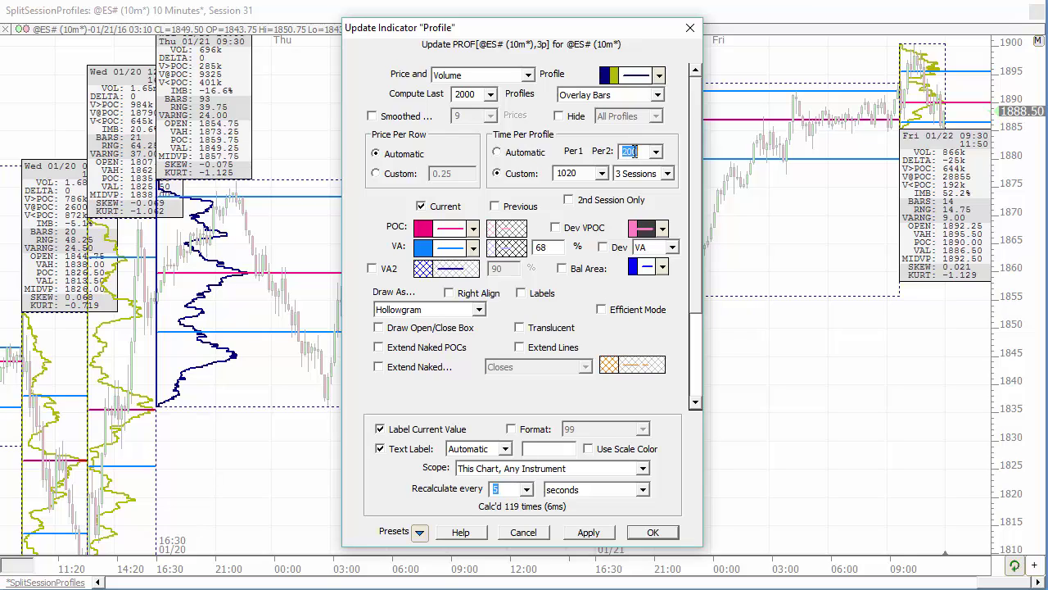
pyautogui.write('405')
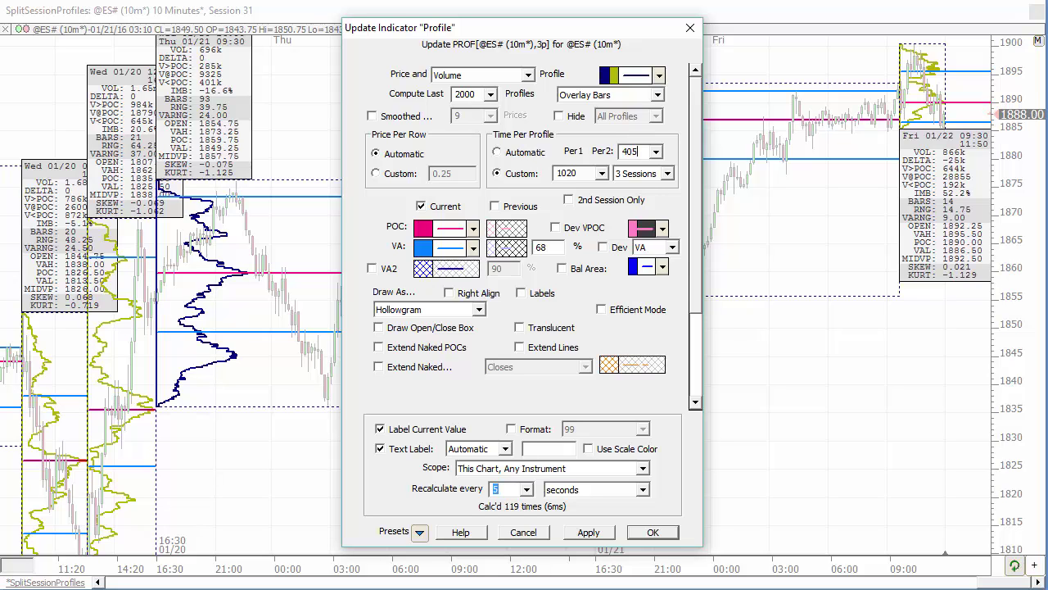
pyautogui.press('Return')
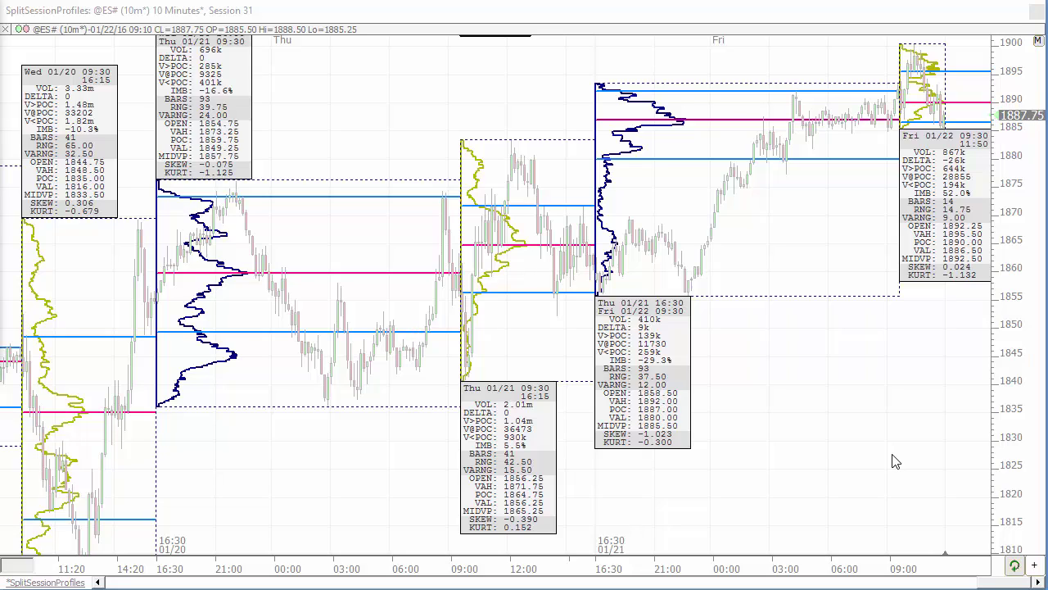
# - Switch the chart to session 2, and return it to session 31
pyautogui.write('s2')
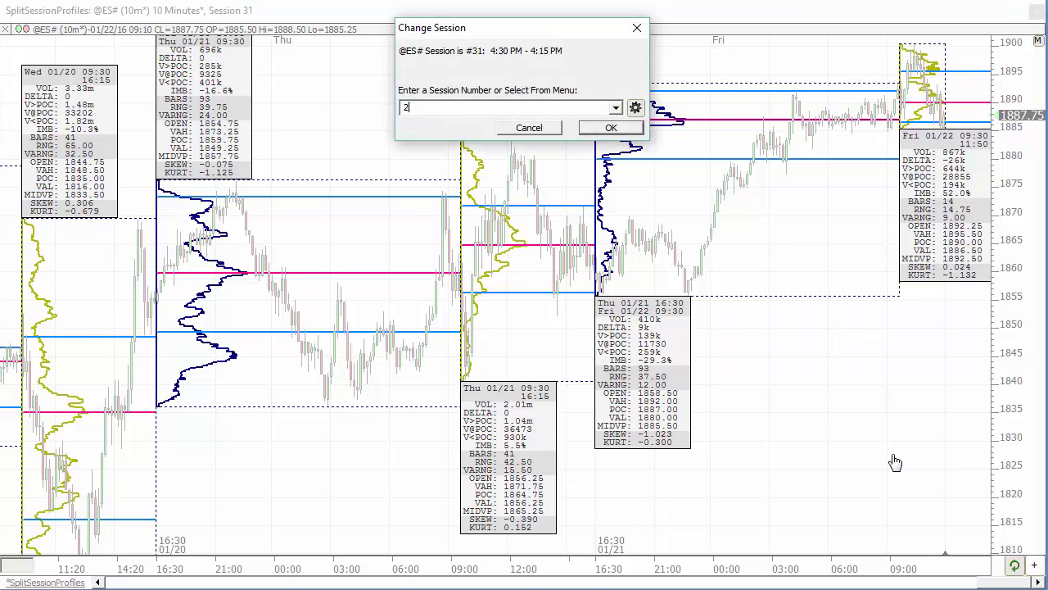
pyautogui.press('Return')
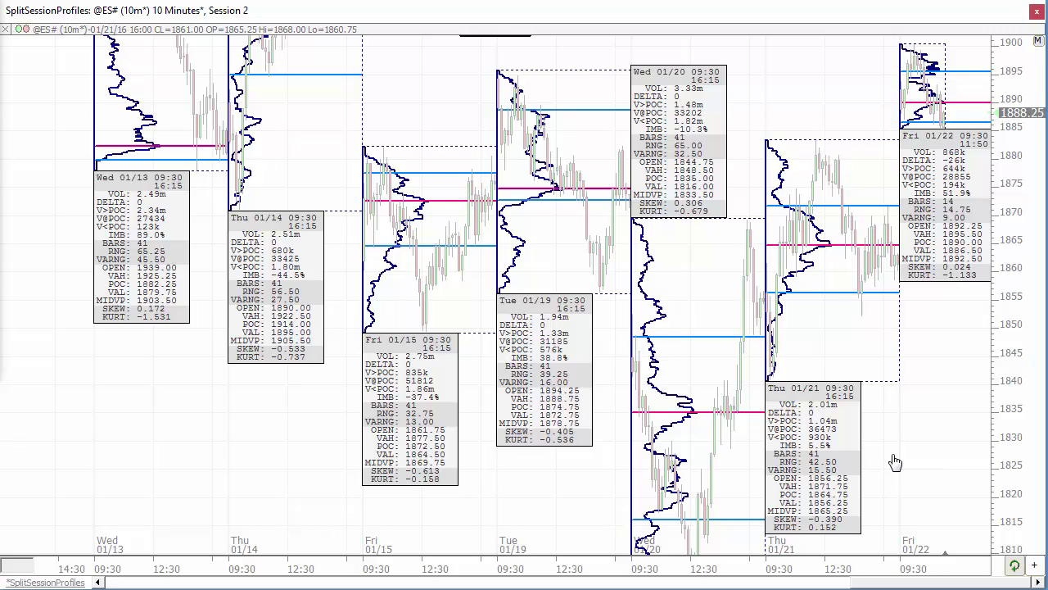
pyautogui.write('sion 31')
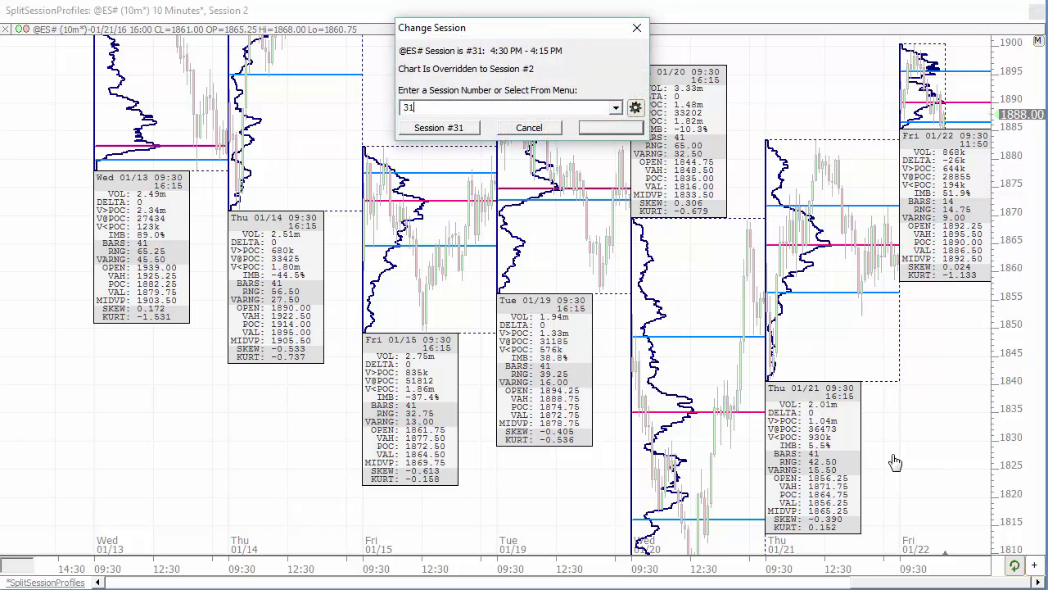
pyautogui.press('Return')
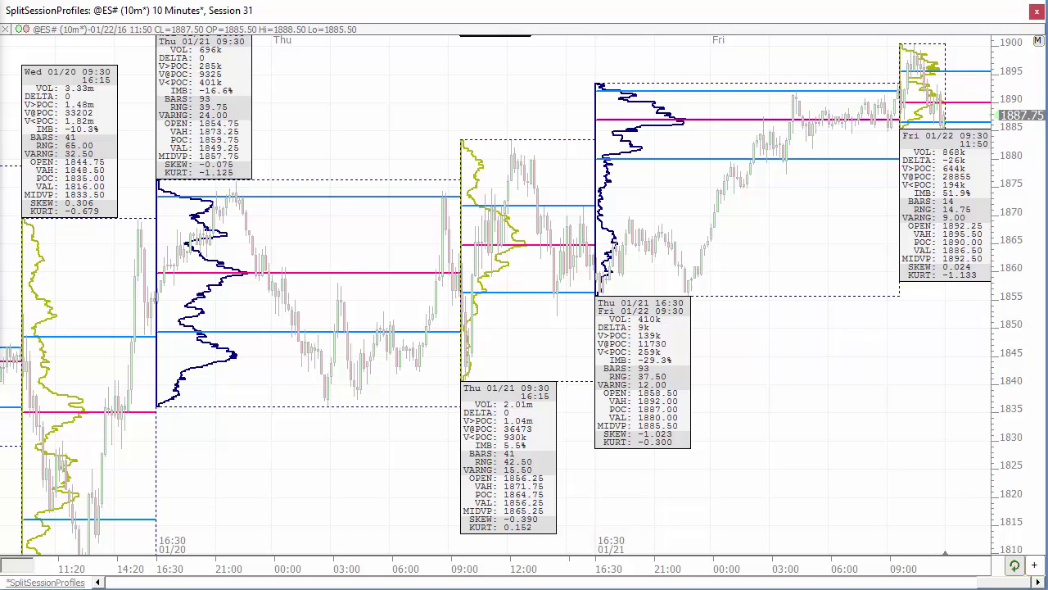
# - Restrict the Profile indicator to the 2nd session only, apply it, and turn that restriction back off
pyautogui.doubleClick(742, 428)
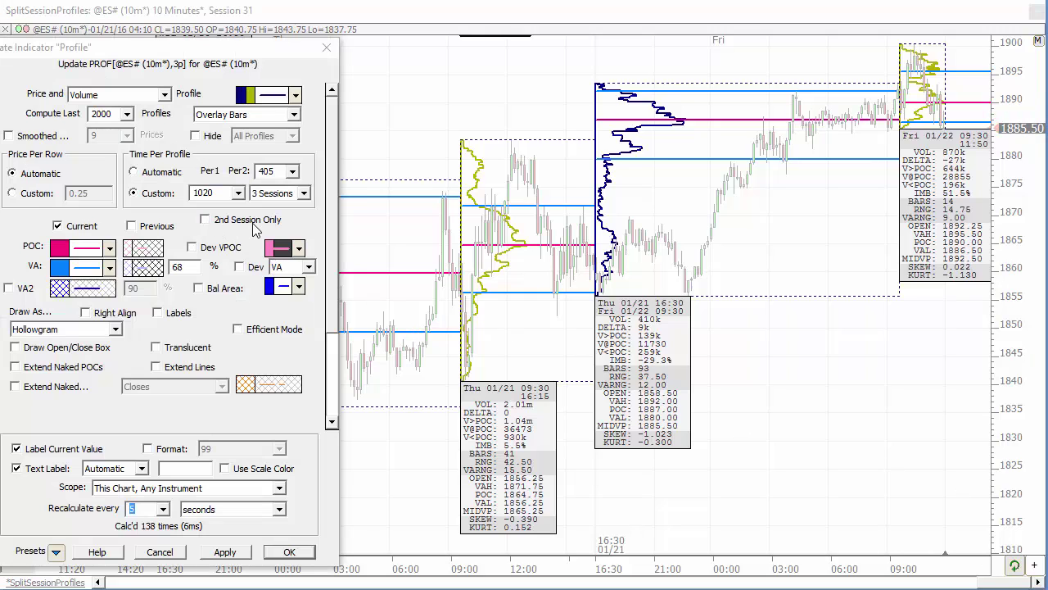
pyautogui.click(204, 219)
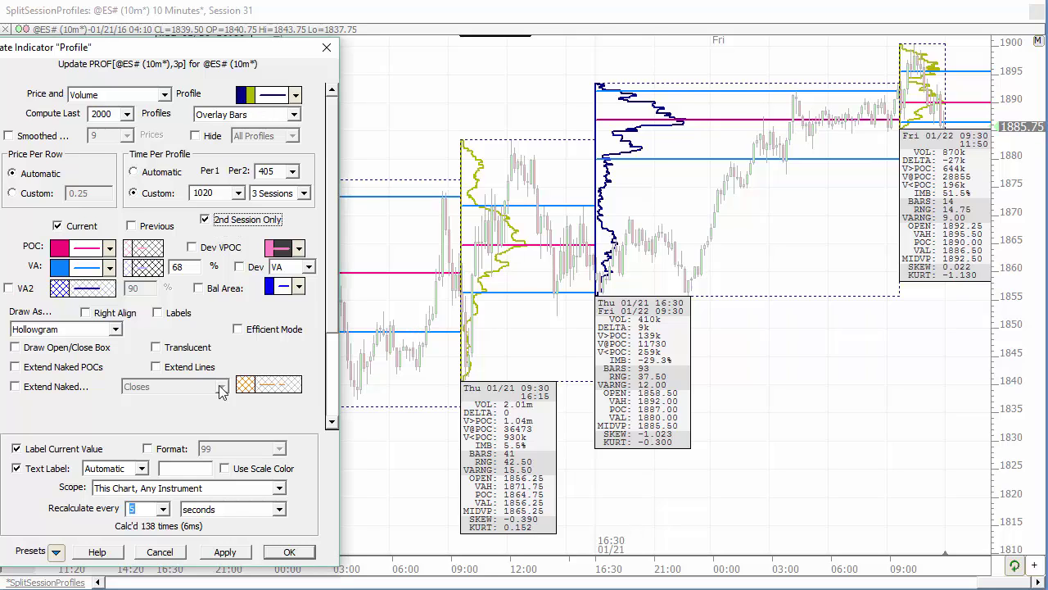
pyautogui.click(225, 553)
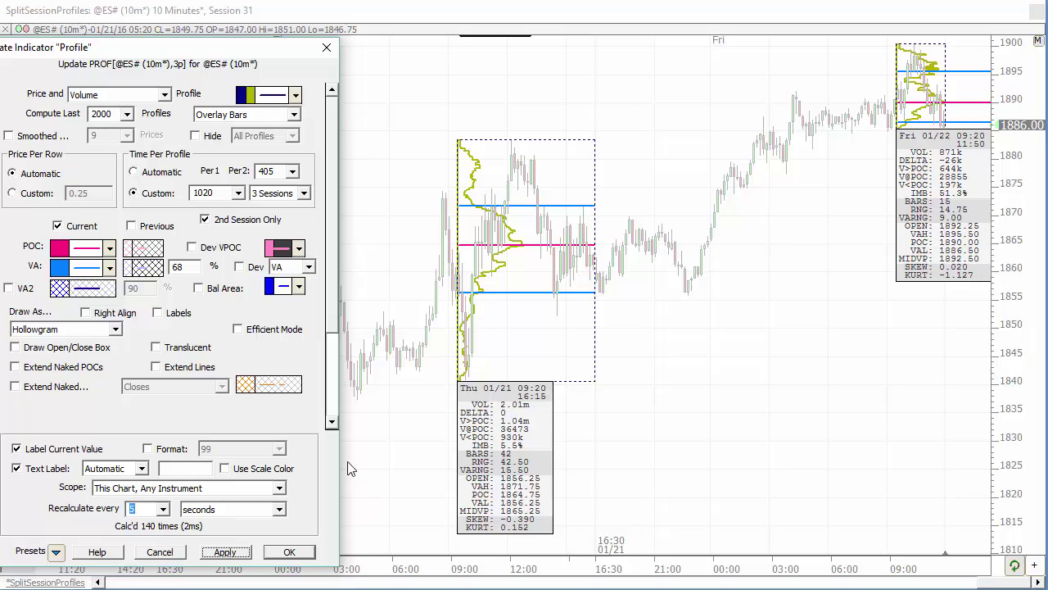
pyautogui.doubleClick(204, 192)
pyautogui.doubleClick(279, 172)
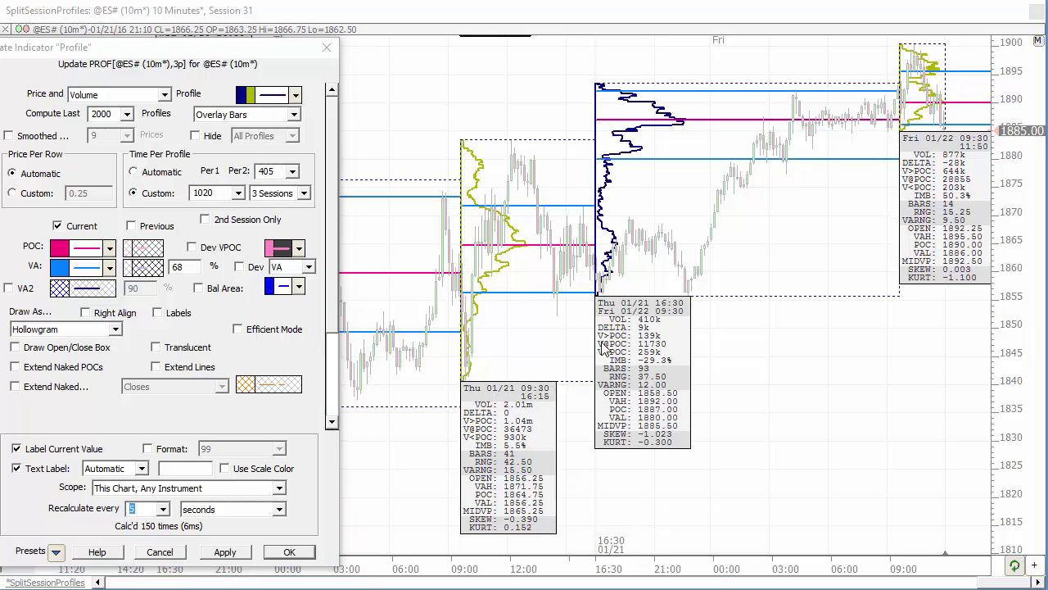
pyautogui.click(228, 218)
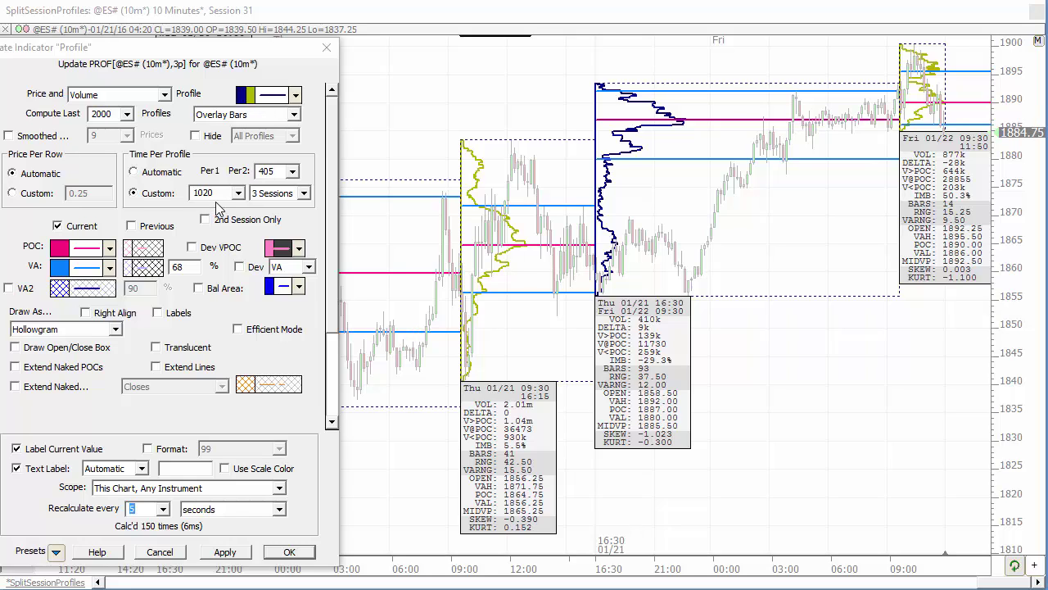
# - Try a second period length of 0, and apply the profile with the Previous lines turned off
pyautogui.doubleClick(270, 170)
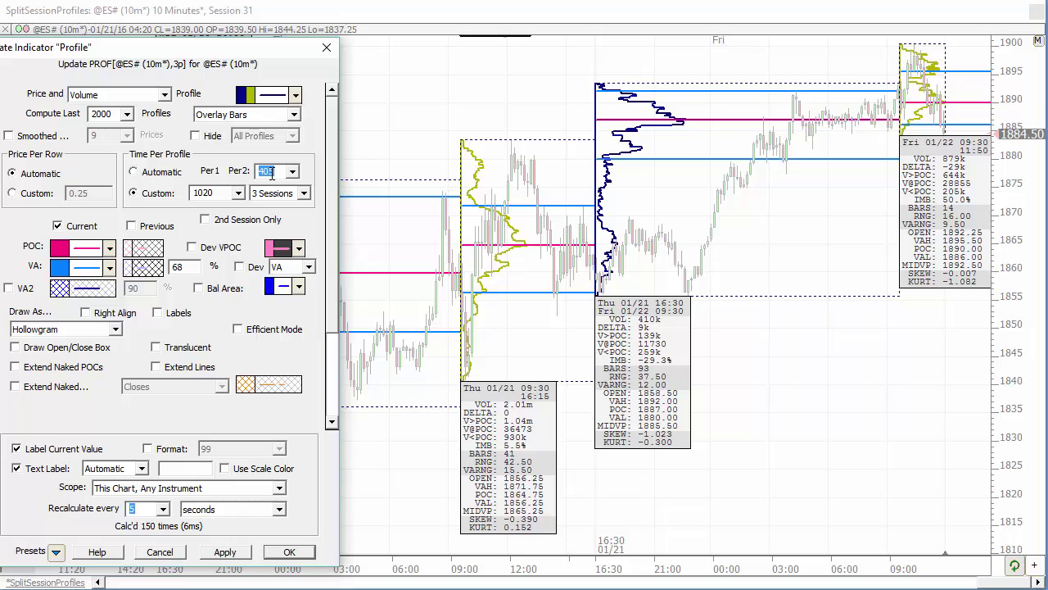
pyautogui.write('0')
pyautogui.click(229, 552)
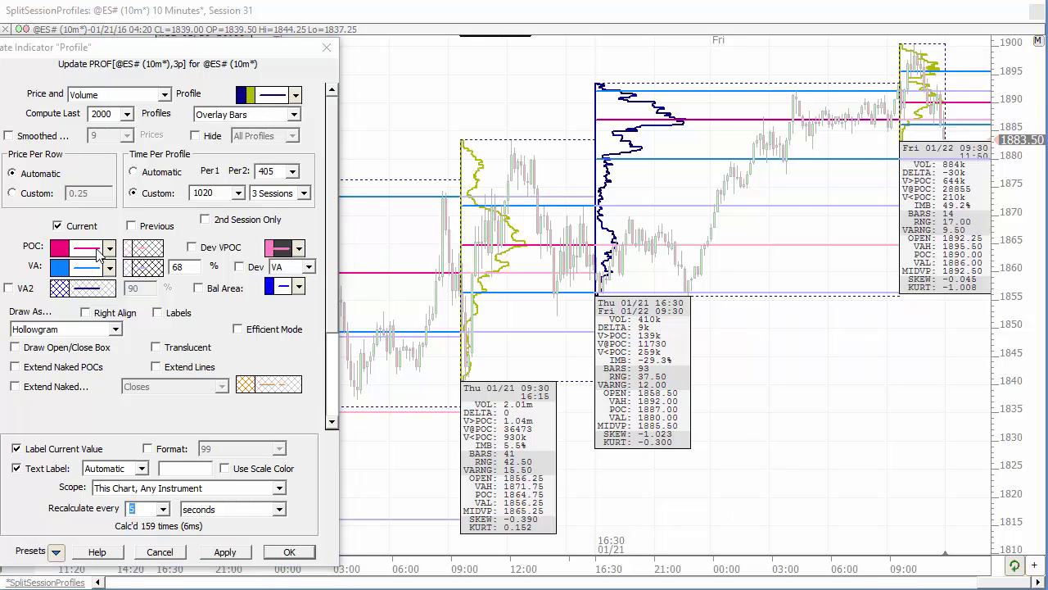
pyautogui.click(225, 551)
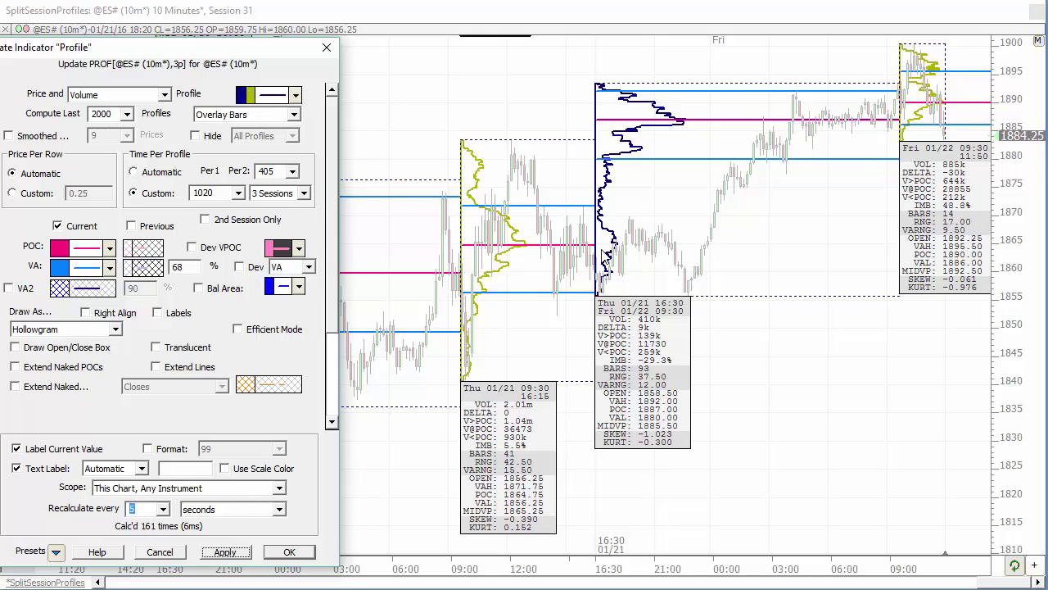
# - Show the Previous POC and value area lines on the chart, and turn them off again
pyautogui.click(131, 225)
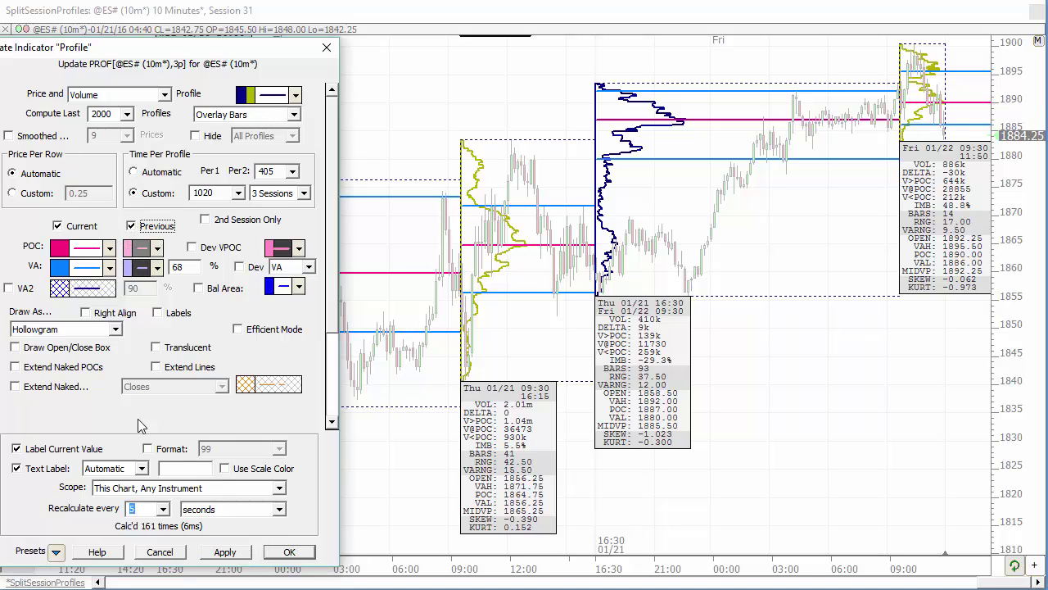
pyautogui.click(237, 551)
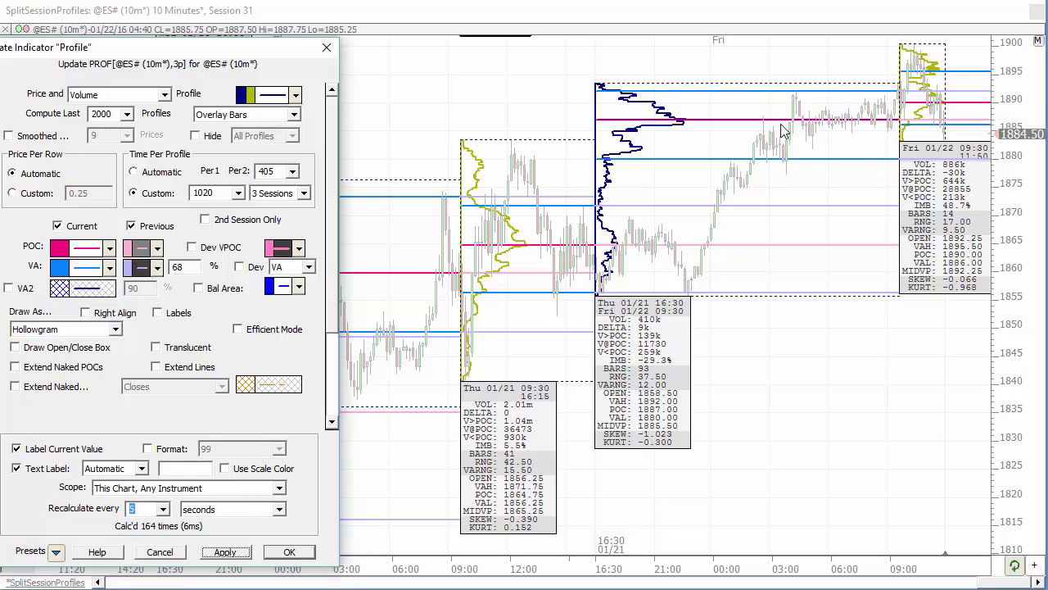
pyautogui.click(131, 226)
pyautogui.click(132, 226)
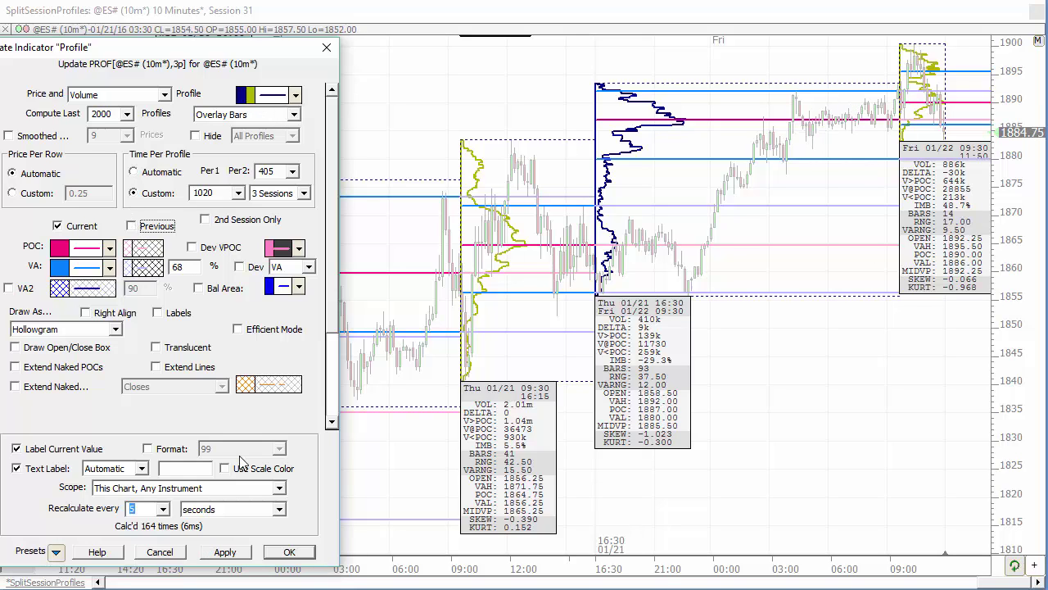
pyautogui.click(226, 551)
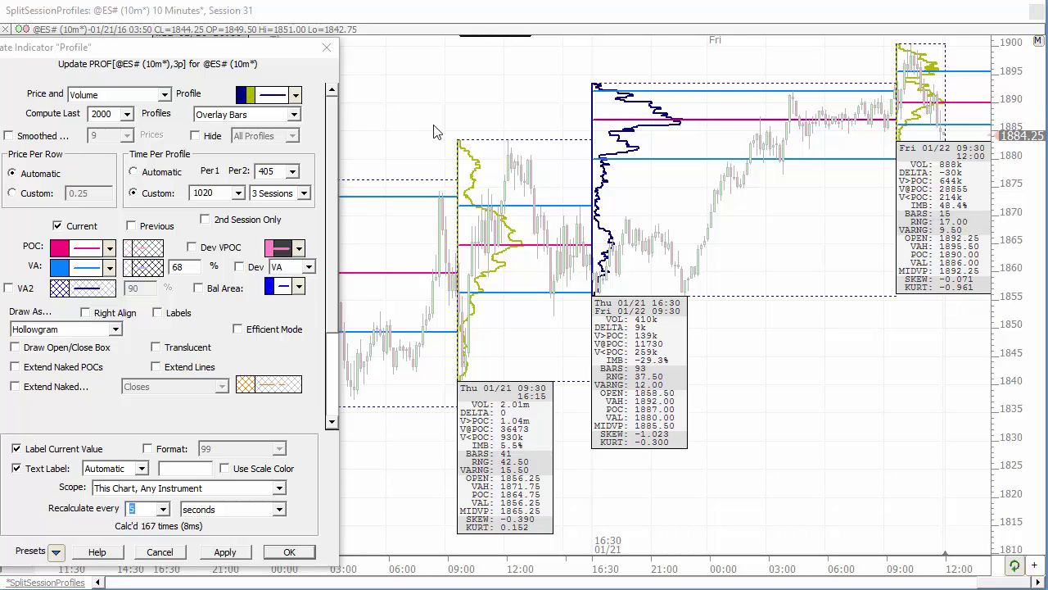
# - Change the profile's second color to bright green (0, 255, 0), apply it, and confirm the indicator settings
pyautogui.click(250, 96)
pyautogui.click(131, 87)
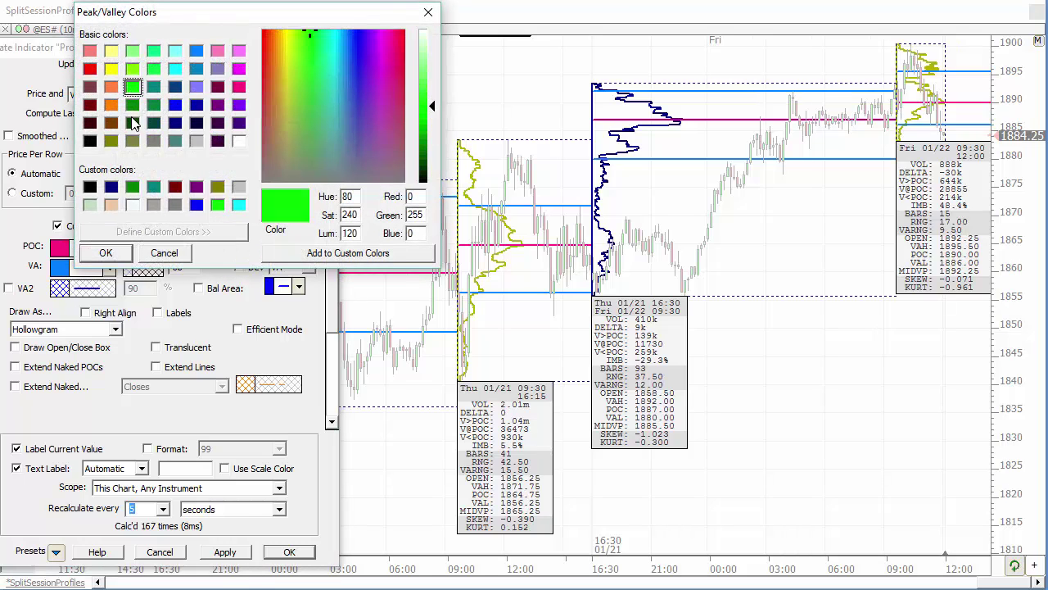
pyautogui.click(104, 253)
pyautogui.click(233, 552)
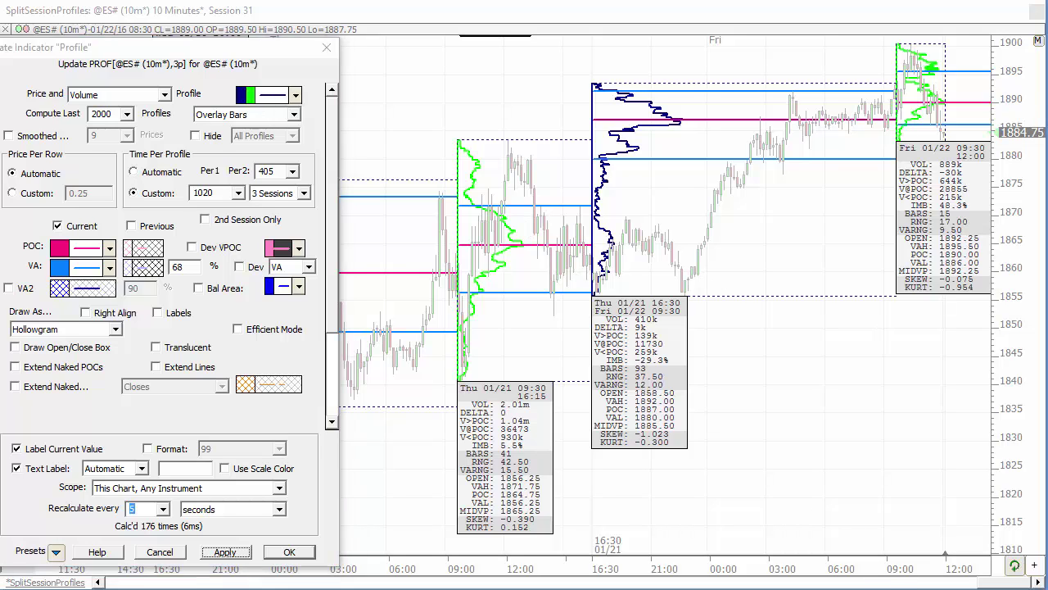
pyautogui.press('Return')
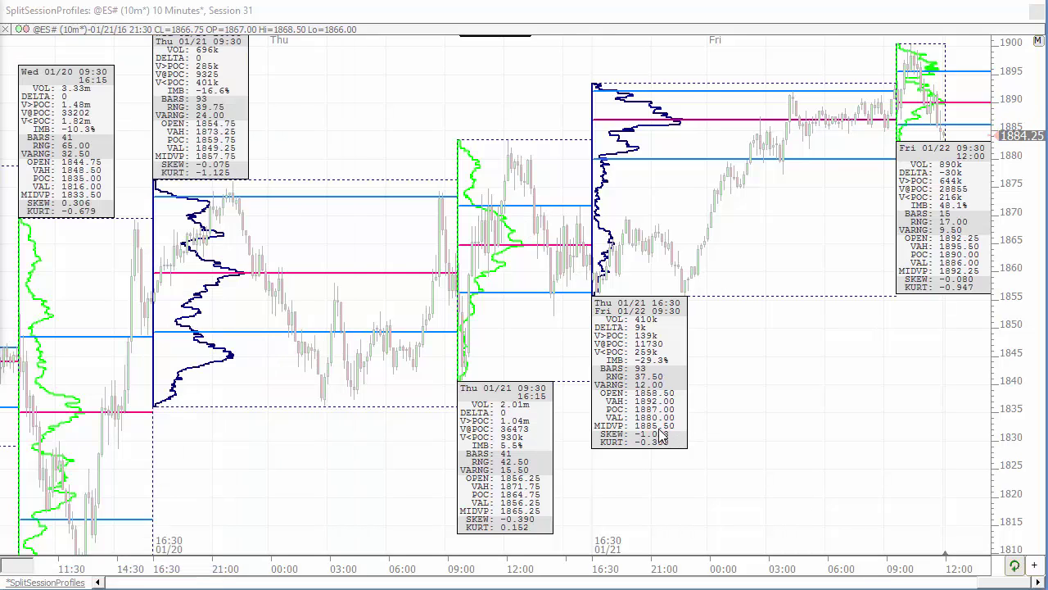
# - Limit the Profile indicator's info boxes to the begin and end dates with the code BE, apply it, and close the indicator settings
pyautogui.doubleClick(687, 297)
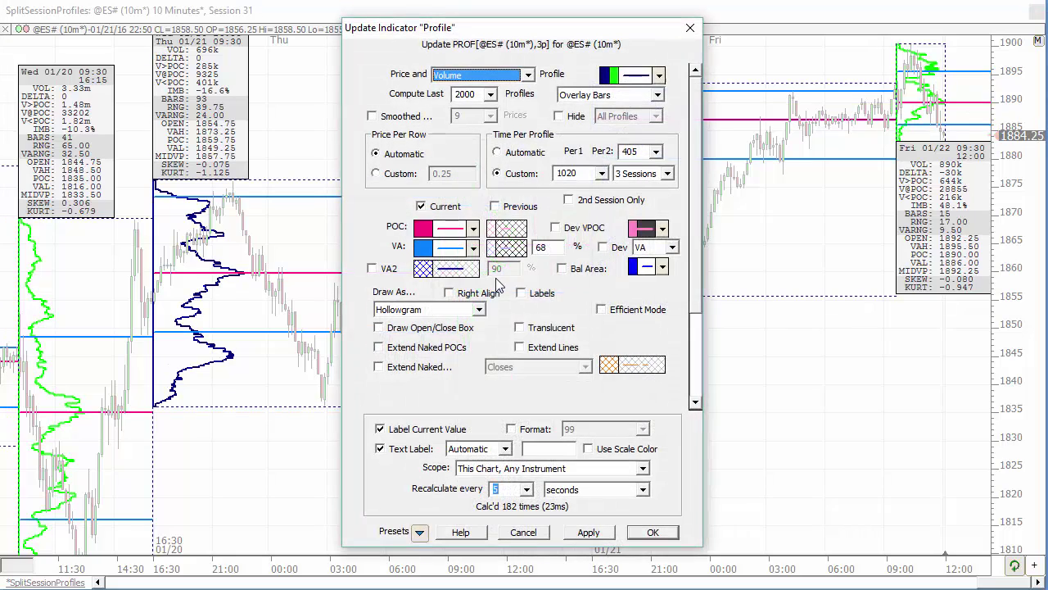
pyautogui.moveTo(693, 265); pyautogui.dragTo(693, 344)
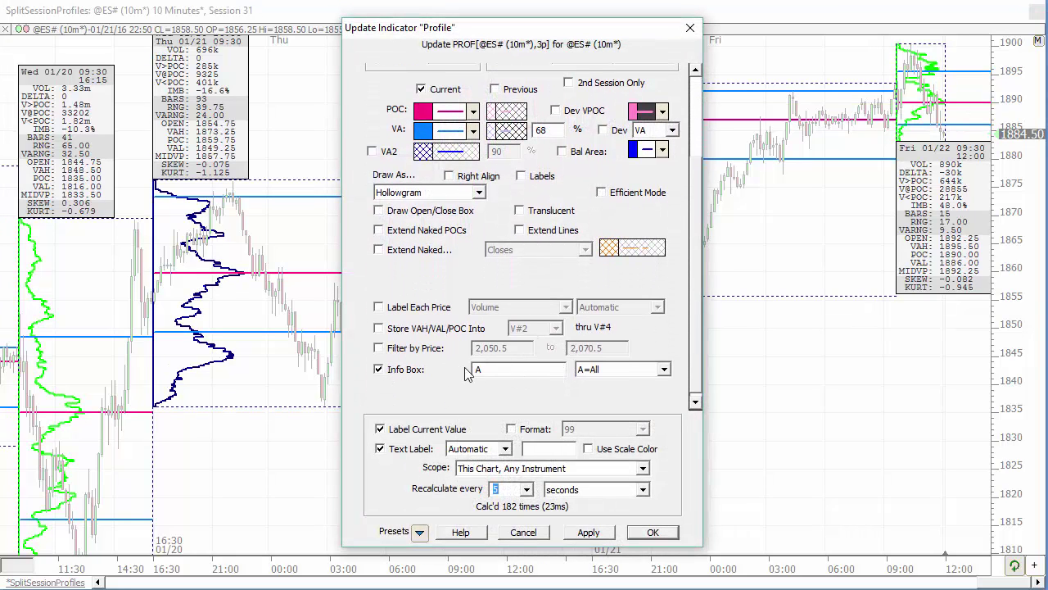
pyautogui.click(610, 374)
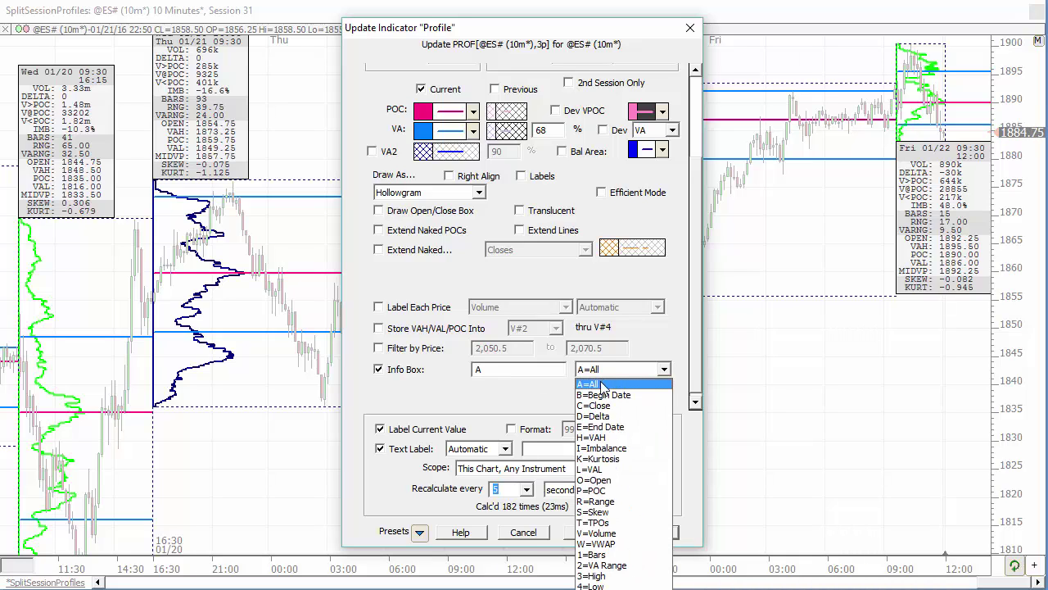
pyautogui.click(486, 368)
pyautogui.doubleClick(497, 372)
pyautogui.write('BE')
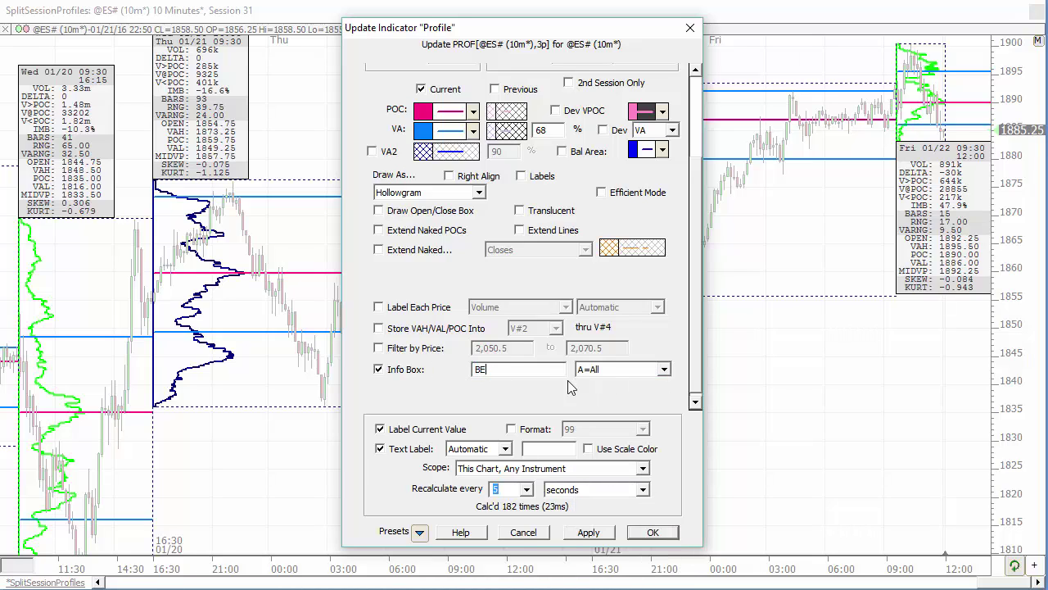
pyautogui.click(664, 369)
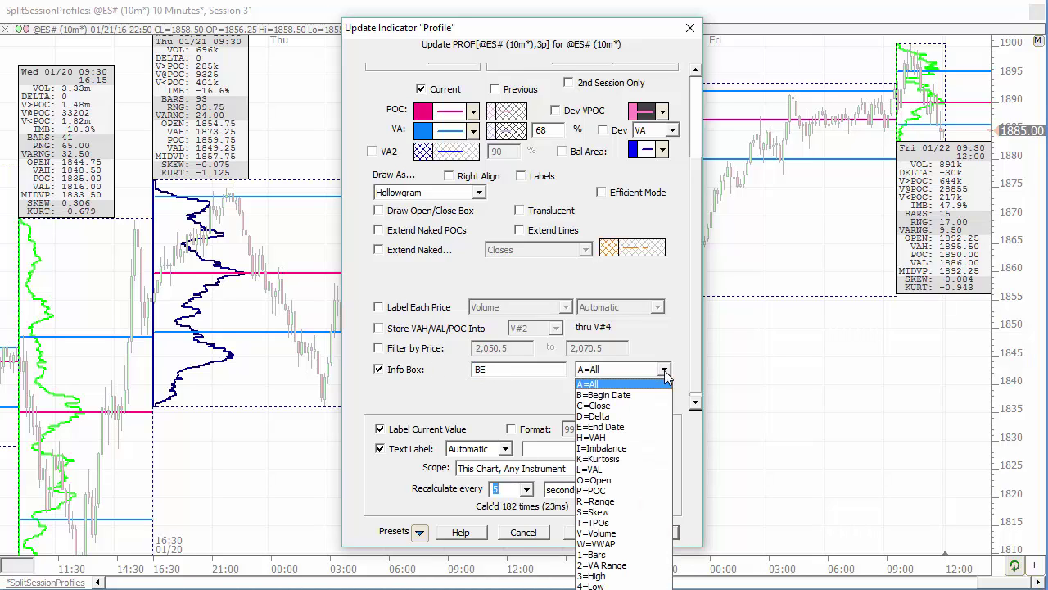
pyautogui.click(666, 375)
pyautogui.click(588, 532)
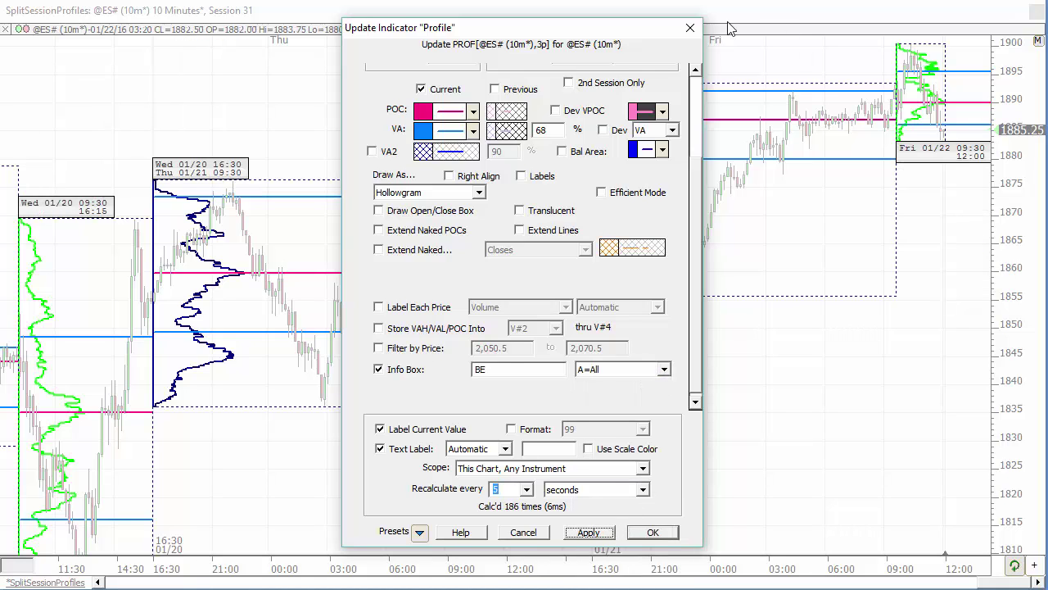
pyautogui.click(691, 27)
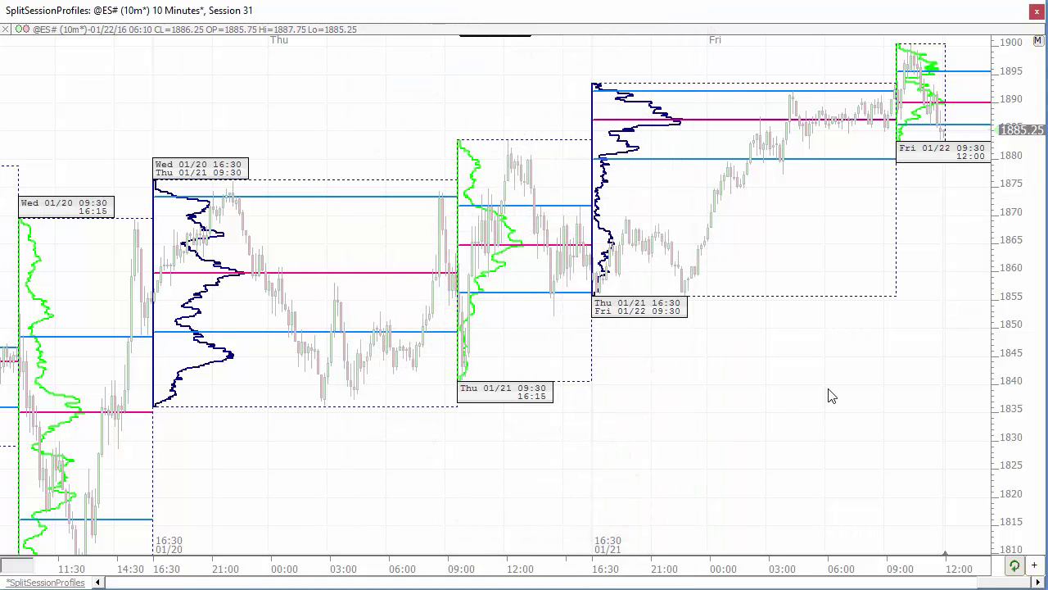